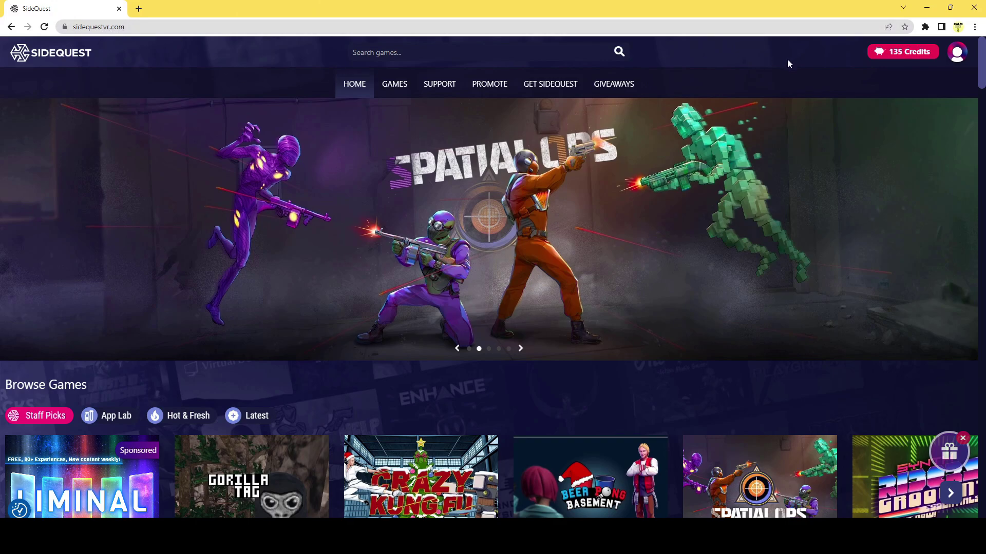
# Step: Sign out from the profile avatar menu, then sign back in with Google
pyautogui.click(959, 54)
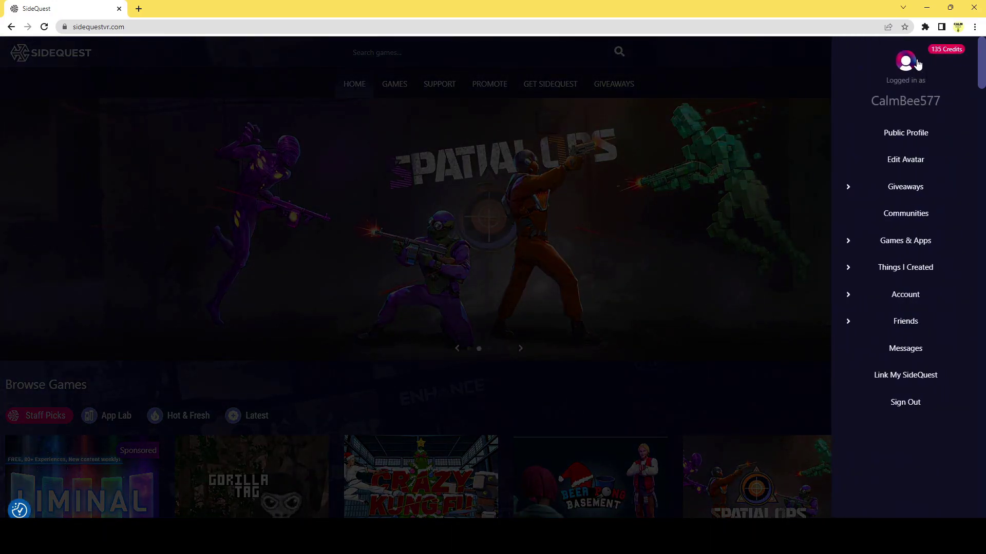
pyautogui.click(891, 402)
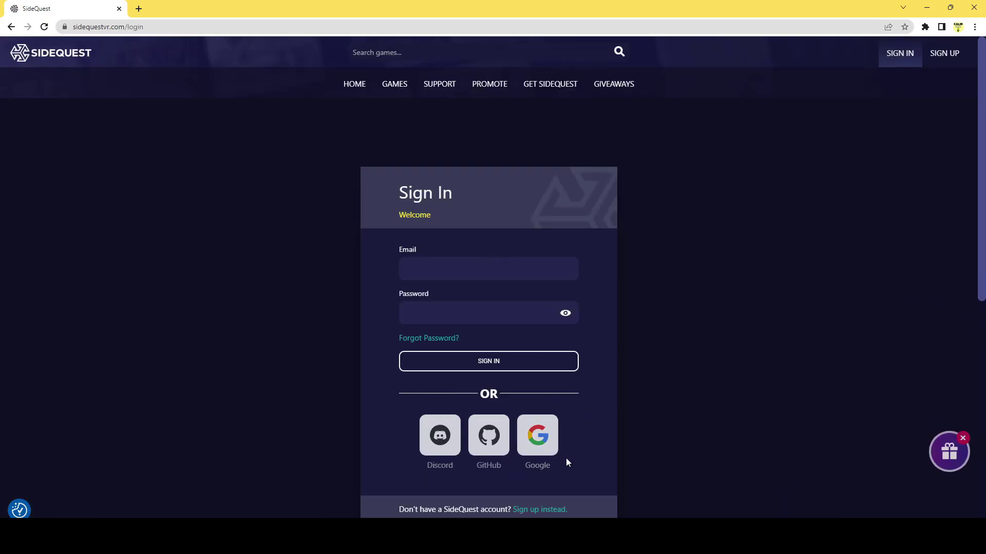
pyautogui.click(544, 440)
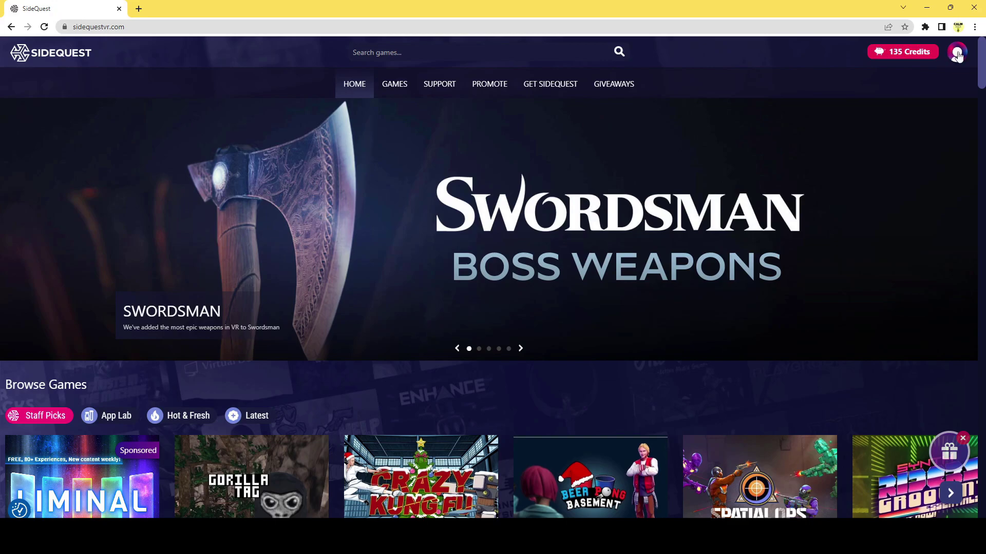
# Step: Open the Get SideQuest page and find the Advanced Installer download for Windows 10 x64
pyautogui.click(546, 88)
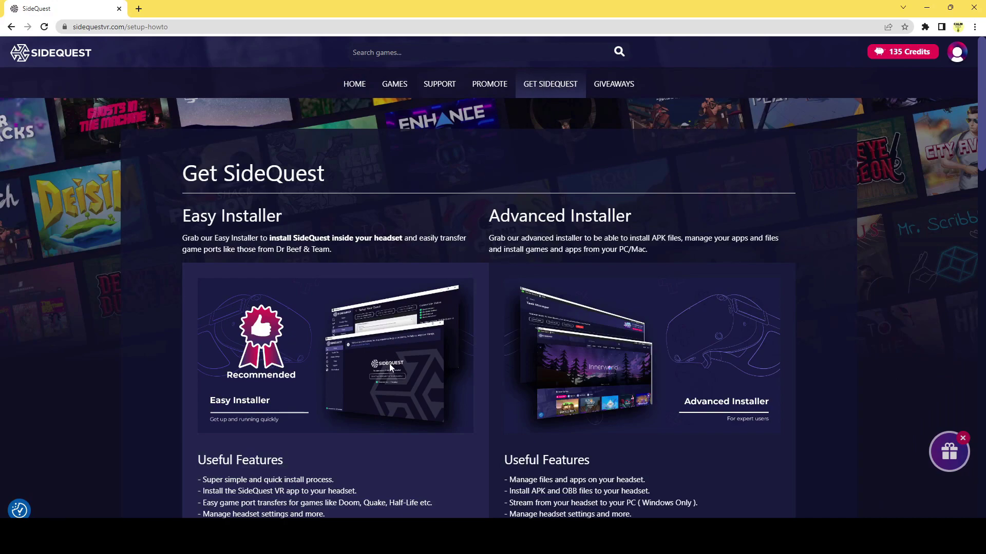
pyautogui.scroll(-2, 390, 368)
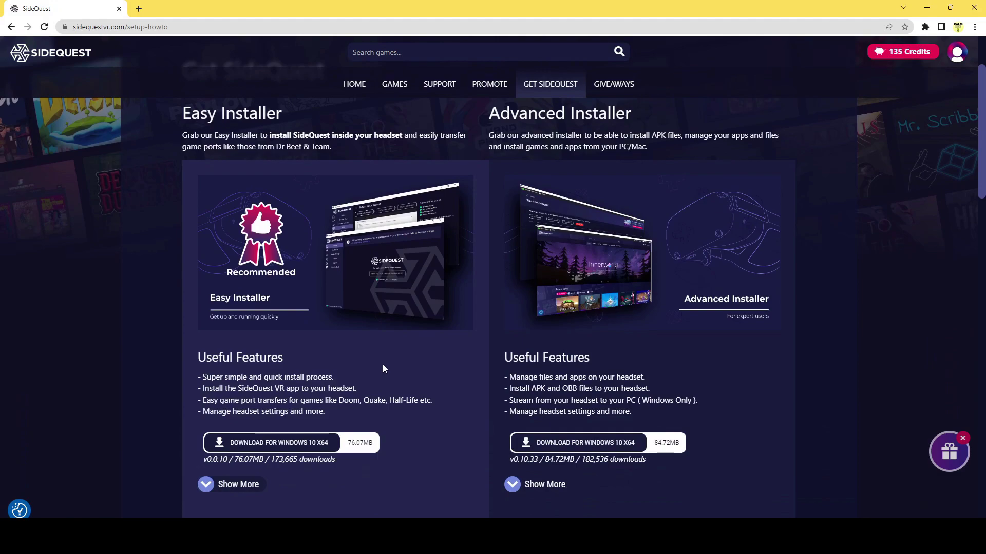
pyautogui.scroll(1, 385, 367)
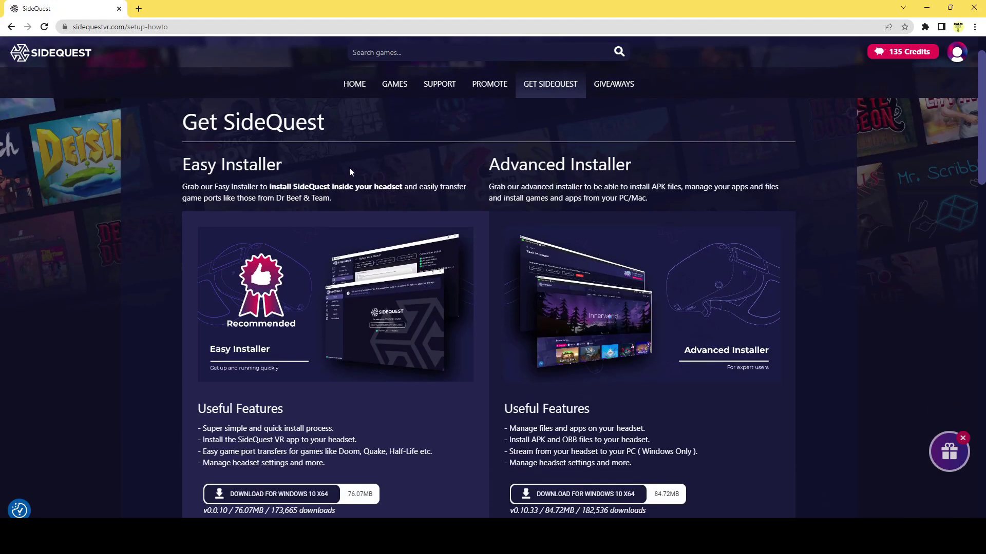
pyautogui.scroll(-2, 606, 314)
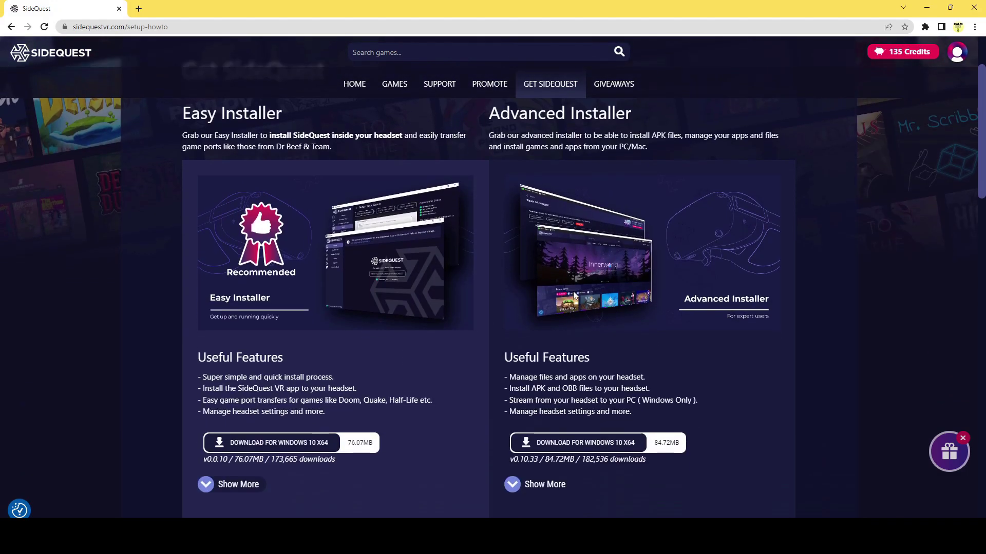
pyautogui.scroll(1, 609, 313)
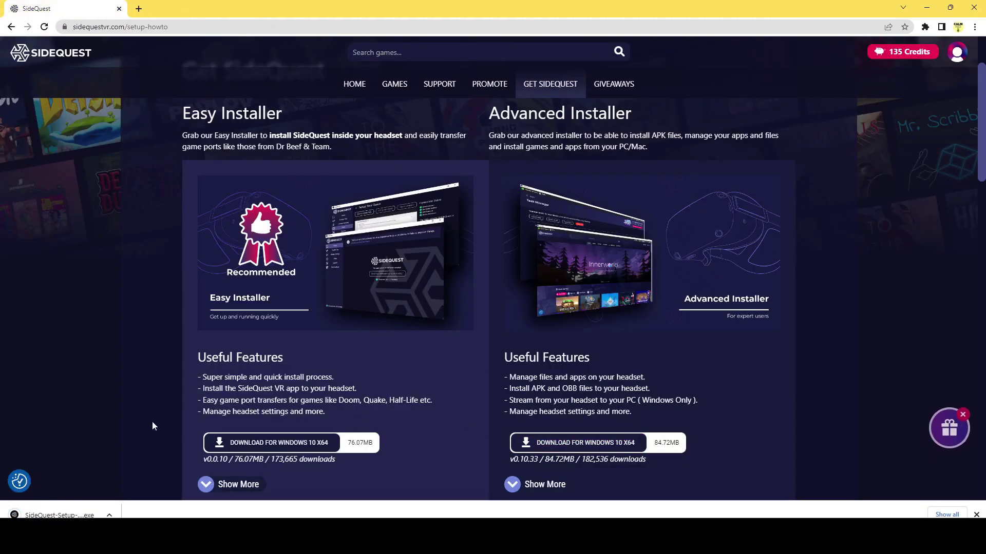
# Step: Run the SideQuest setup and install it 'Only for me' into the default folder
pyautogui.click(84, 513)
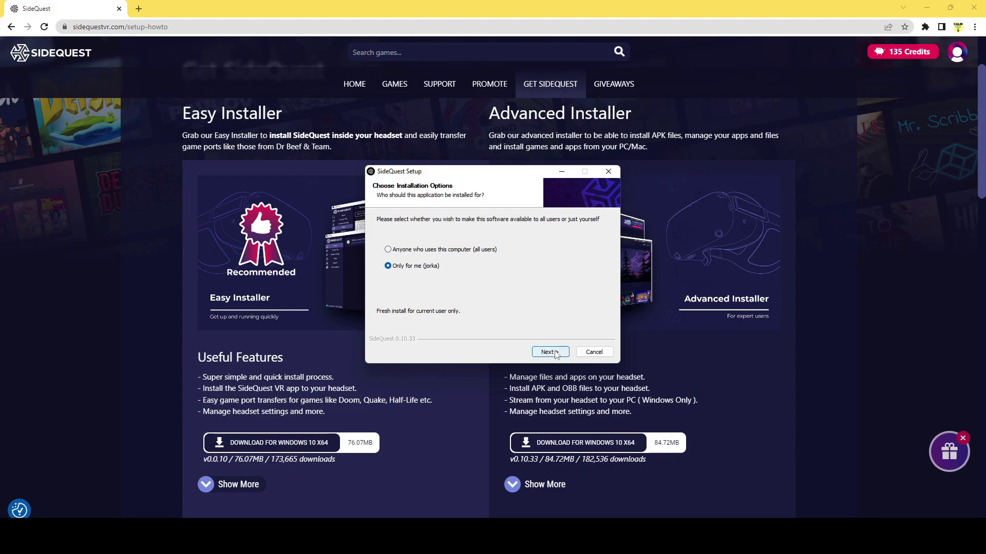
pyautogui.click(549, 352)
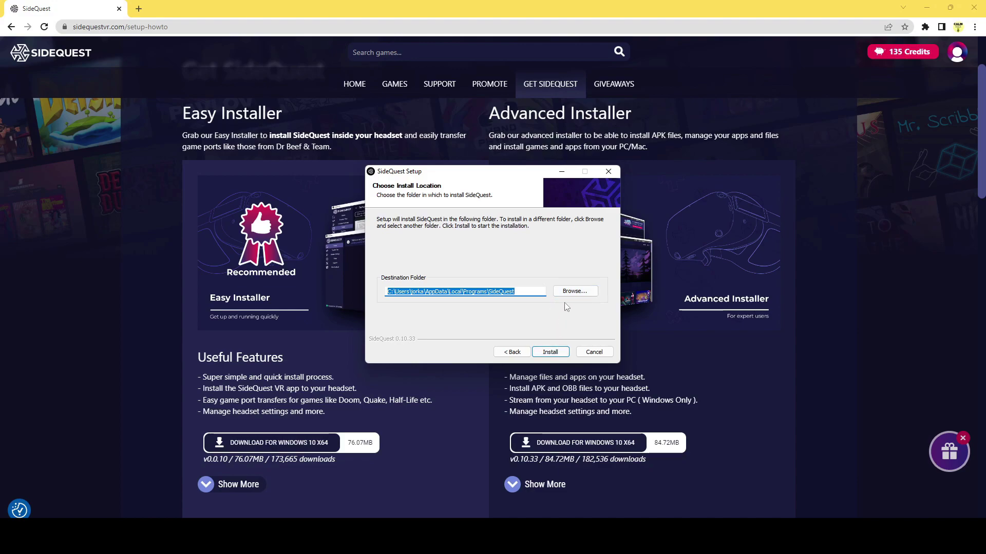
pyautogui.click(550, 353)
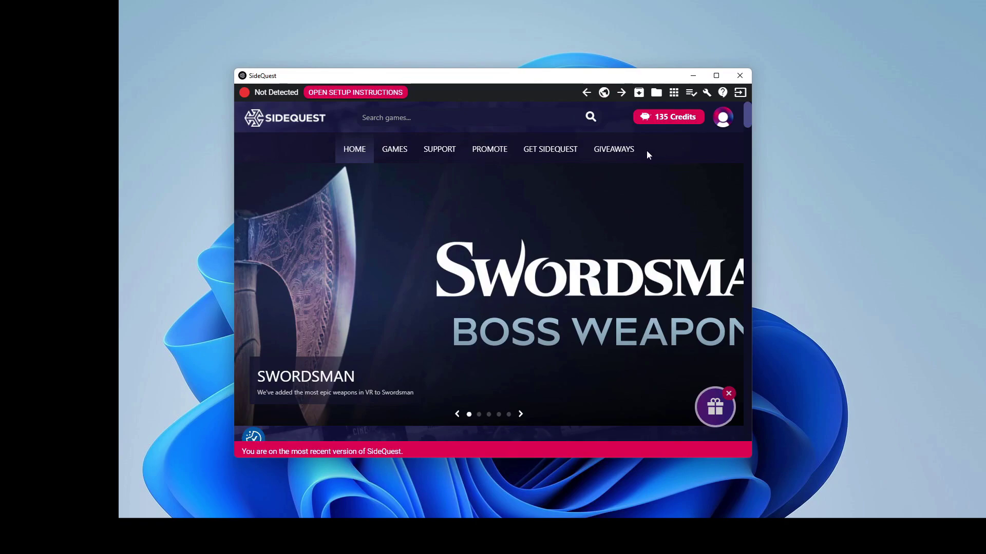
# Step: Show the setup instructions maximized and take the developer.oculus.com/sign-up/ link to the browser
pyautogui.click(333, 93)
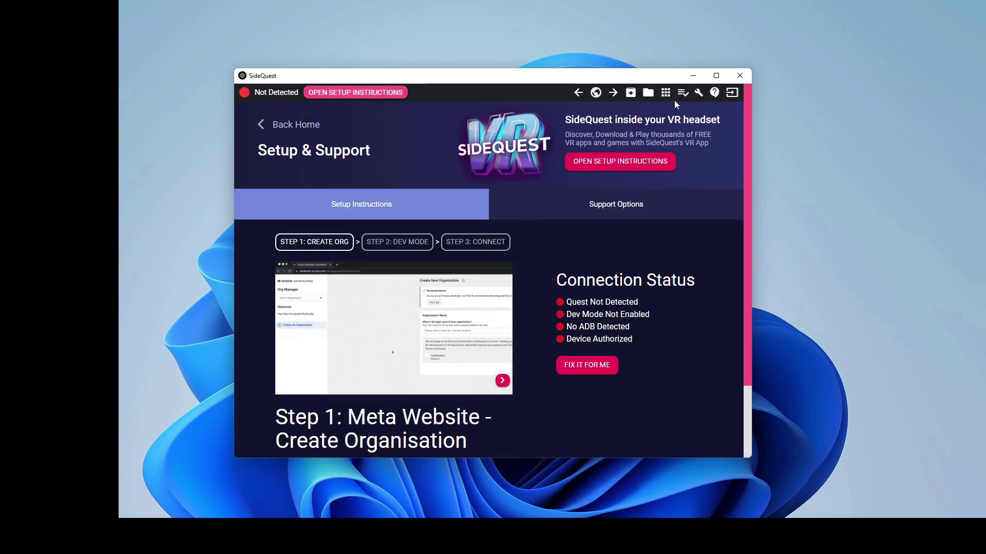
pyautogui.click(716, 76)
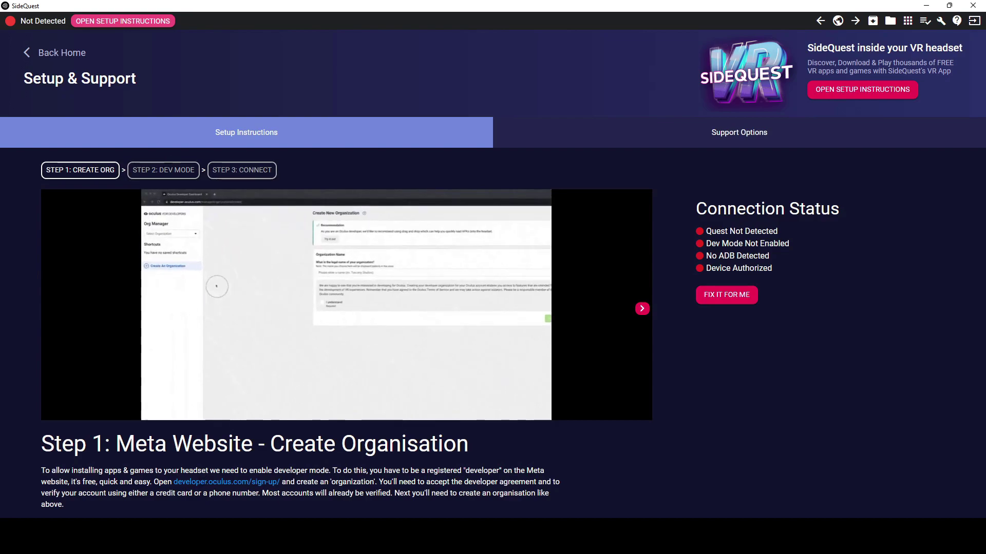
pyautogui.moveTo(174, 482); pyautogui.dragTo(280, 482)
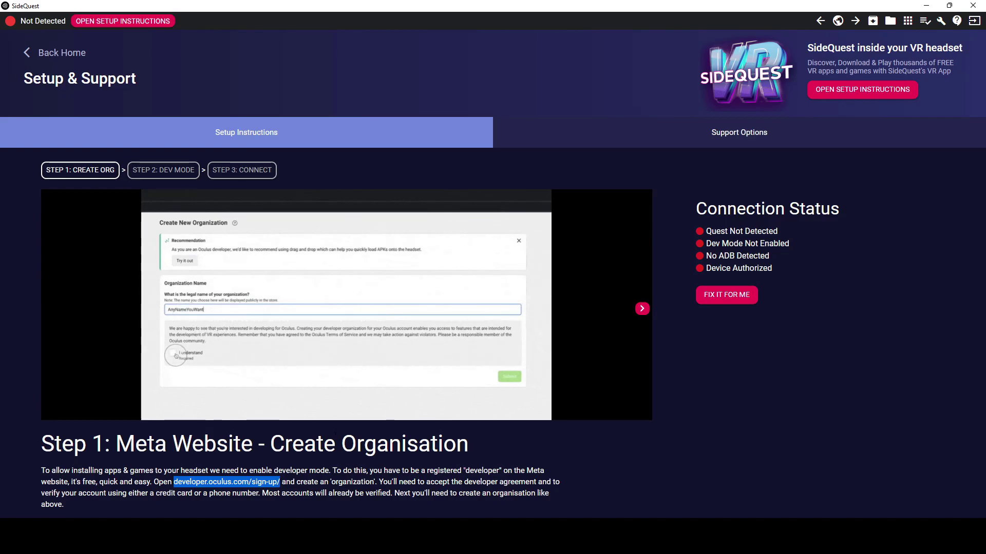
pyautogui.hotkey('alt', 'Tab')
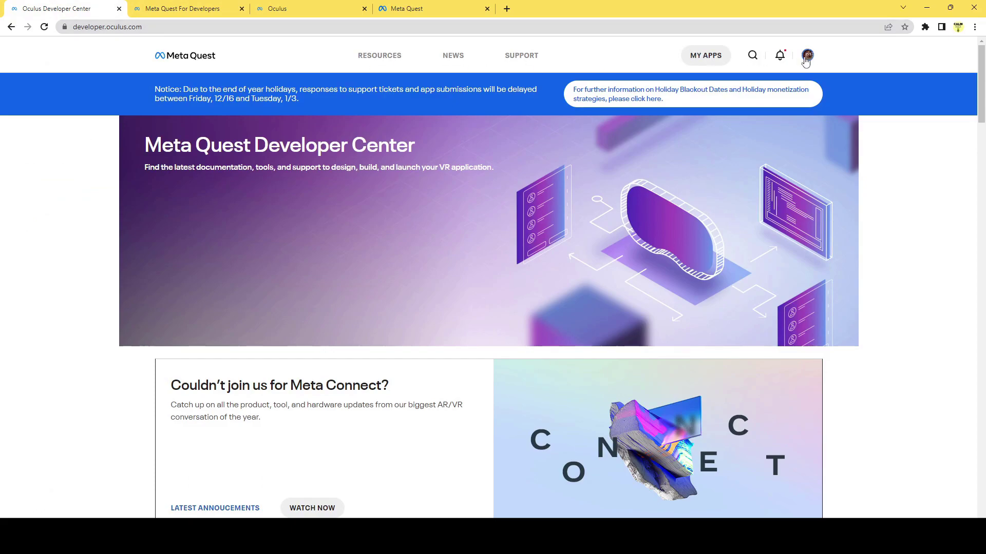
# Step: From the developer account menu, open Select Organization and choose Create a new organization
pyautogui.click(807, 55)
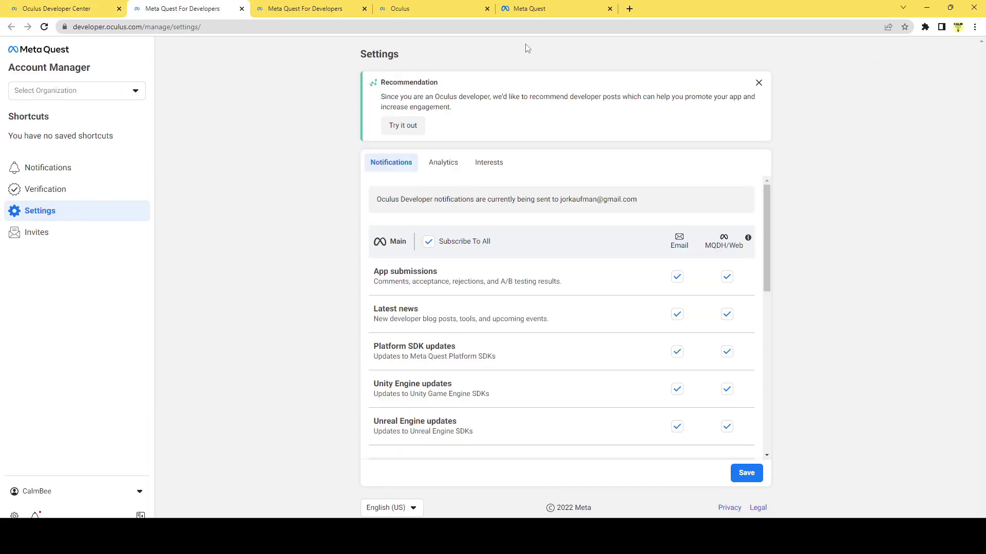
pyautogui.click(101, 95)
pyautogui.click(108, 146)
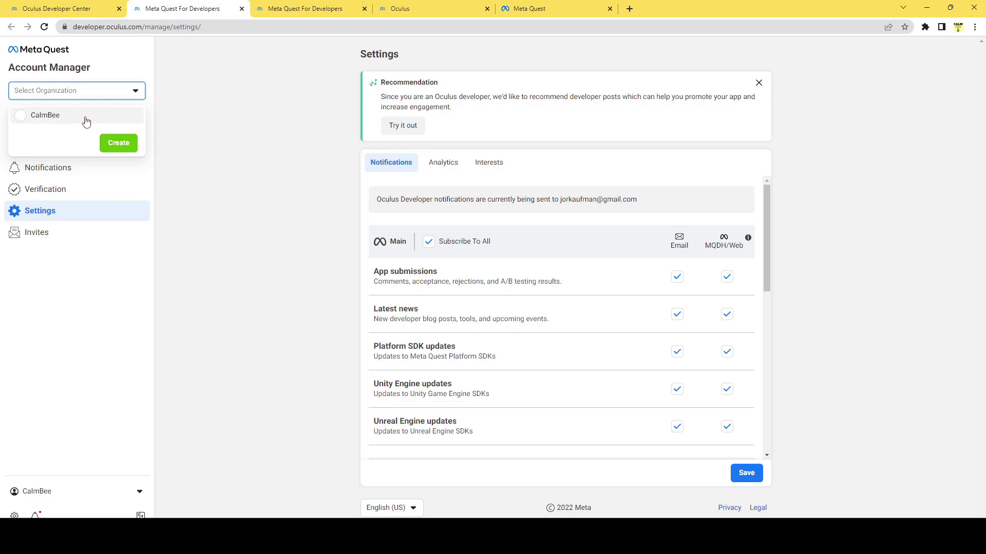
pyautogui.click(308, 123)
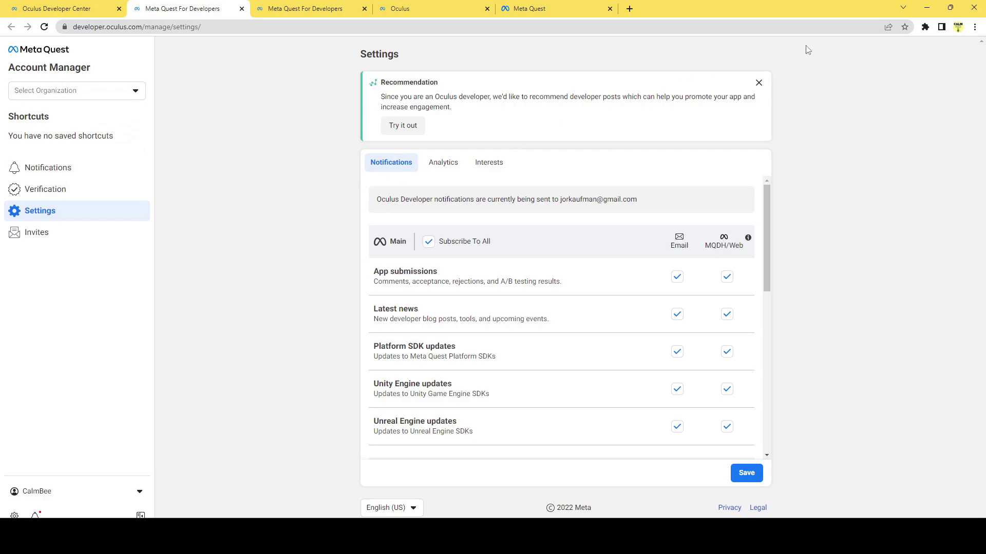
# Step: Return to SideQuest and open STEP 2: DEV MODE in the setup guide
pyautogui.hotkey('alt', 'Tab')
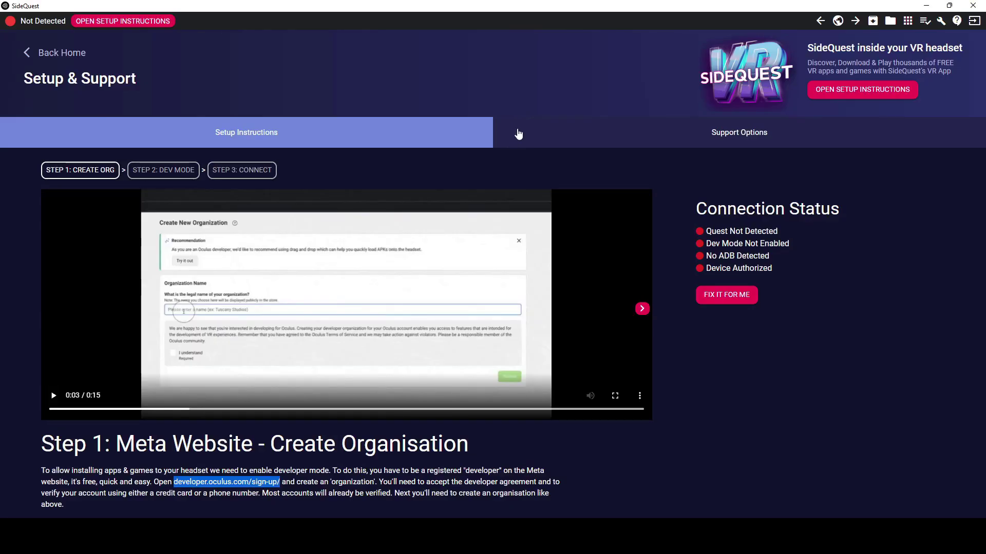
pyautogui.click(163, 170)
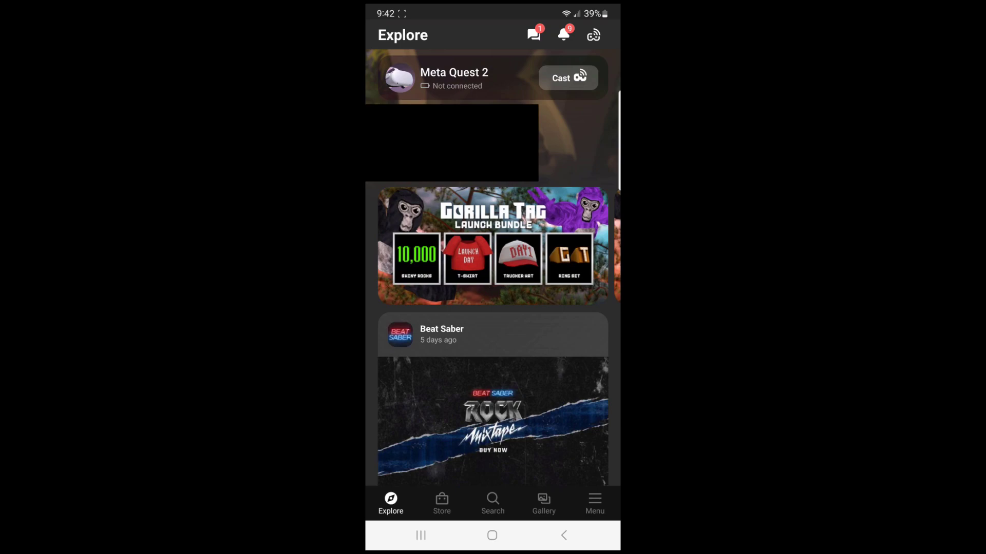
# Step: Enable Developer Mode for the Meta Quest 2 from Menu > Devices
pyautogui.click(595, 503)
pyautogui.click(462, 209)
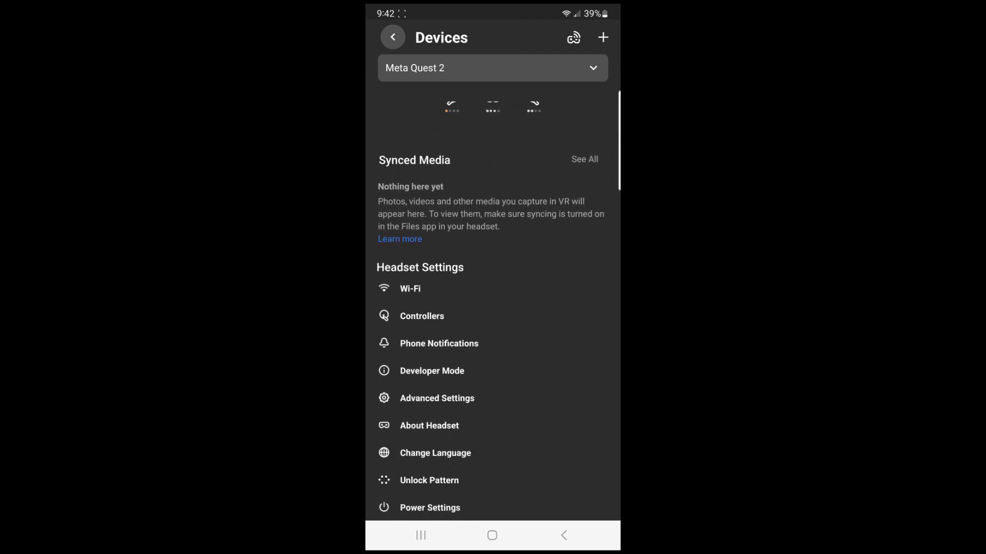
pyautogui.click(431, 371)
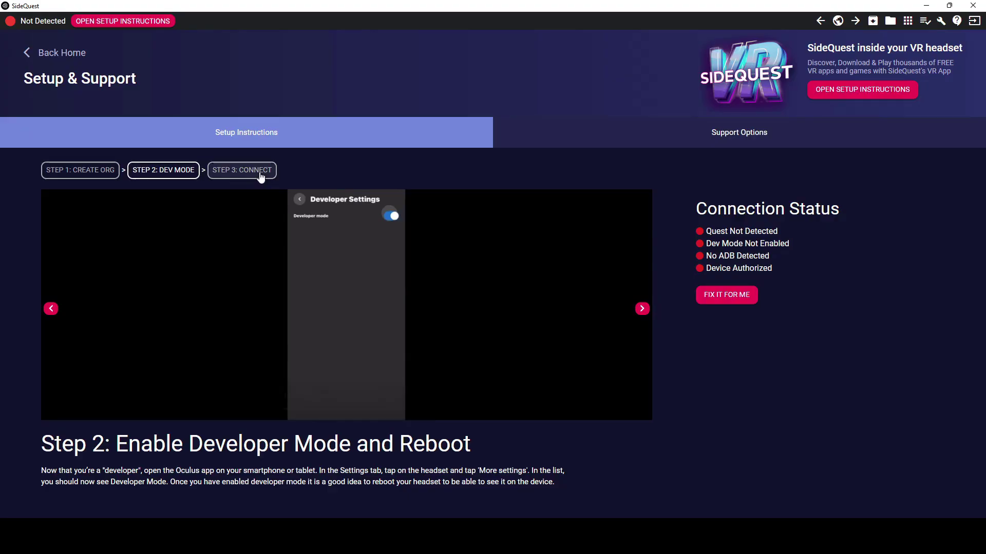
# Step: Go to STEP 3: CONNECT to get the Quest 2 connected and authorized
pyautogui.click(260, 175)
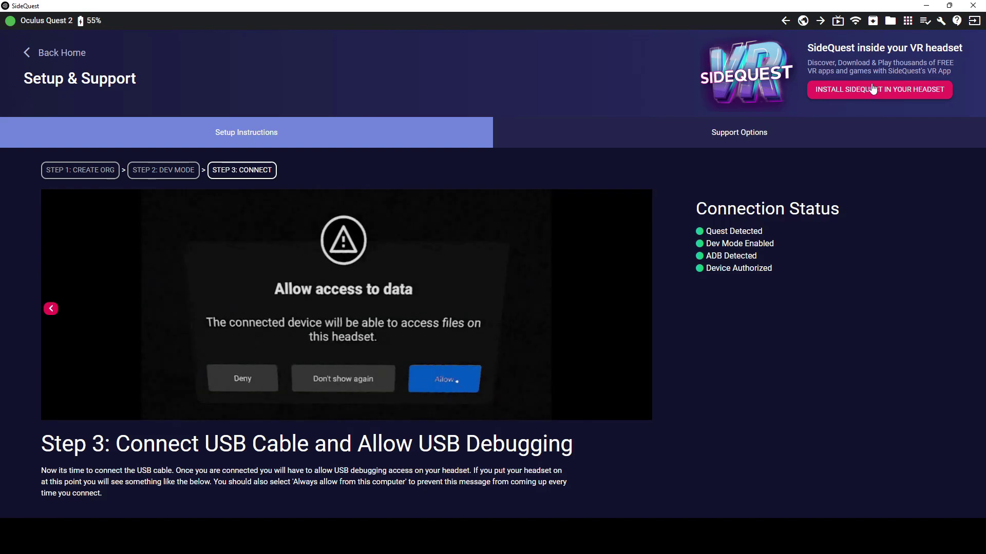
# Step: Install the SideQuest app onto the connected Quest 2 headset
pyautogui.click(873, 89)
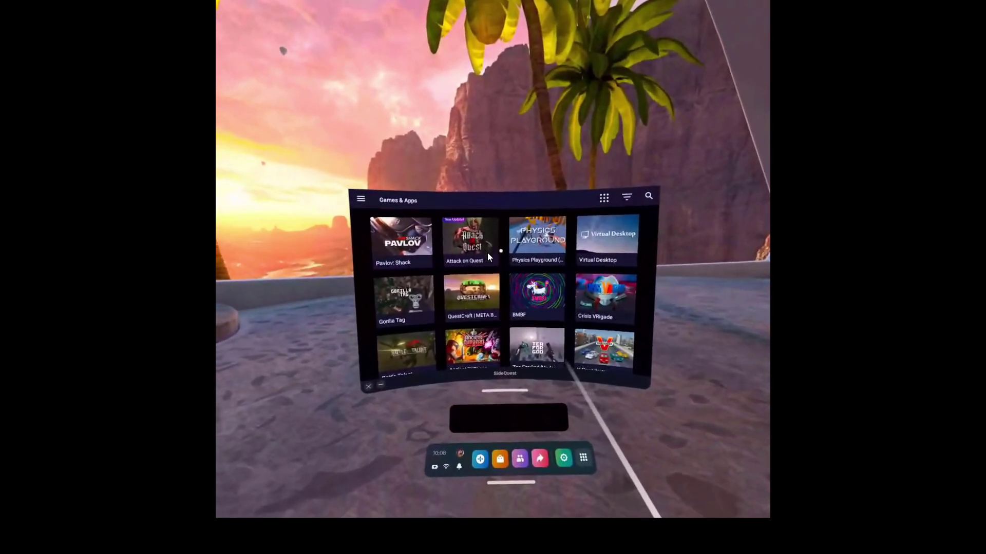
# Step: Scroll down the Games & Apps grid past Hyper Dash to Doom3Quest and Puzzling Places
pyautogui.scroll(-5, 488, 253)
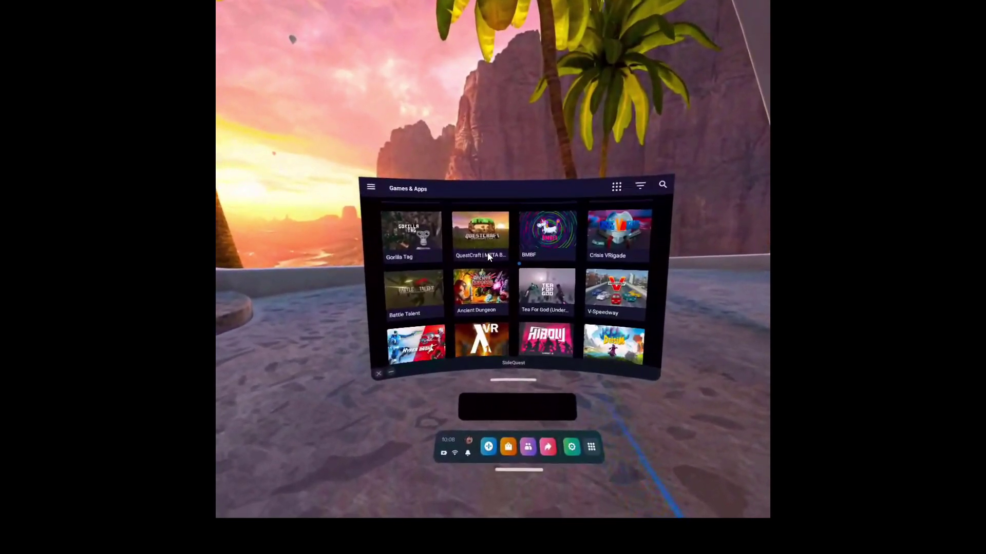
pyautogui.scroll(5, 487, 253)
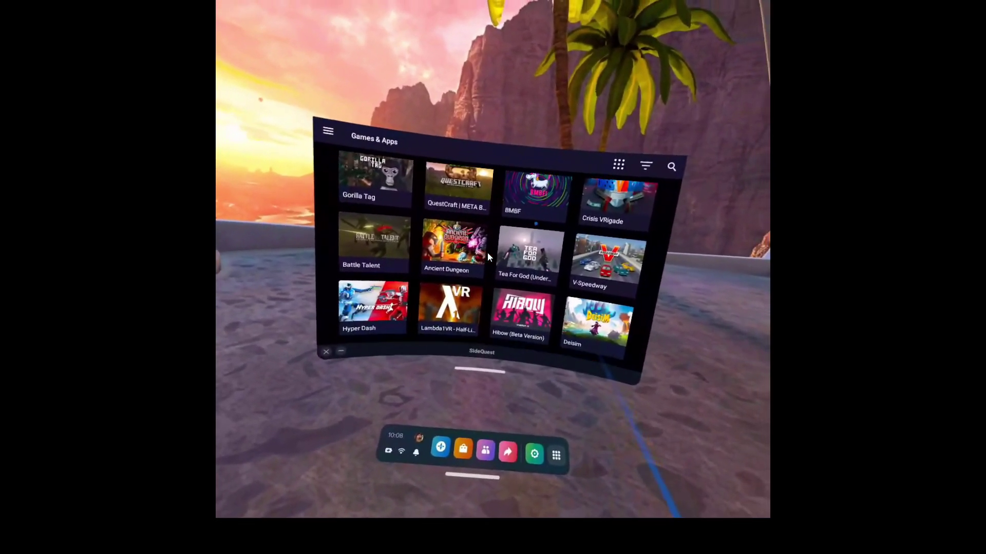
pyautogui.scroll(-2, 489, 257)
pyautogui.scroll(-3, 488, 252)
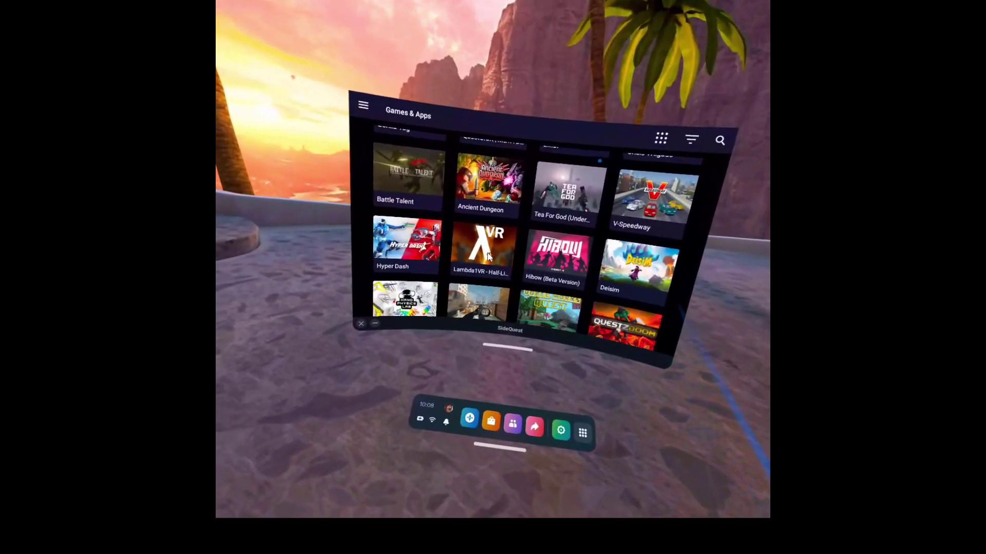
pyautogui.scroll(-3, 487, 252)
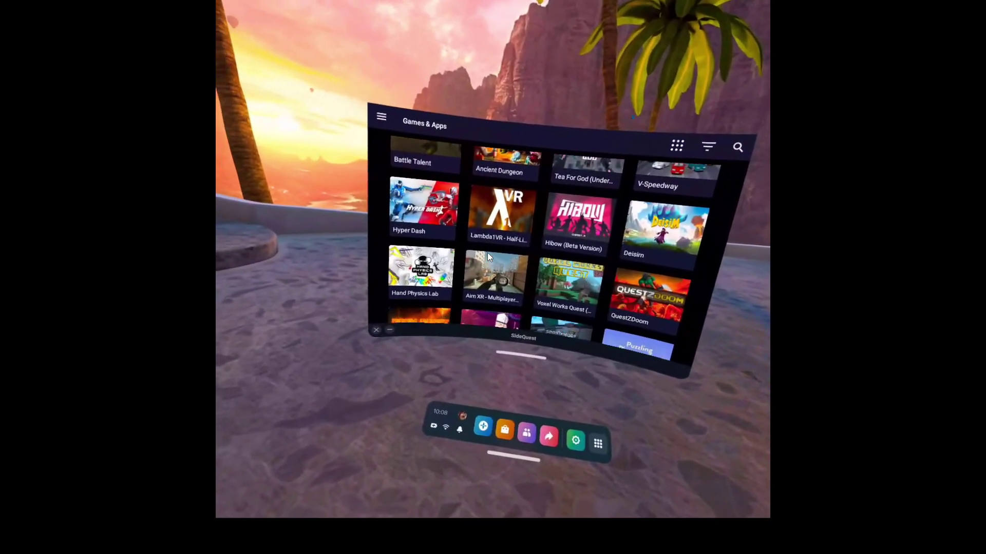
pyautogui.scroll(-3, 488, 252)
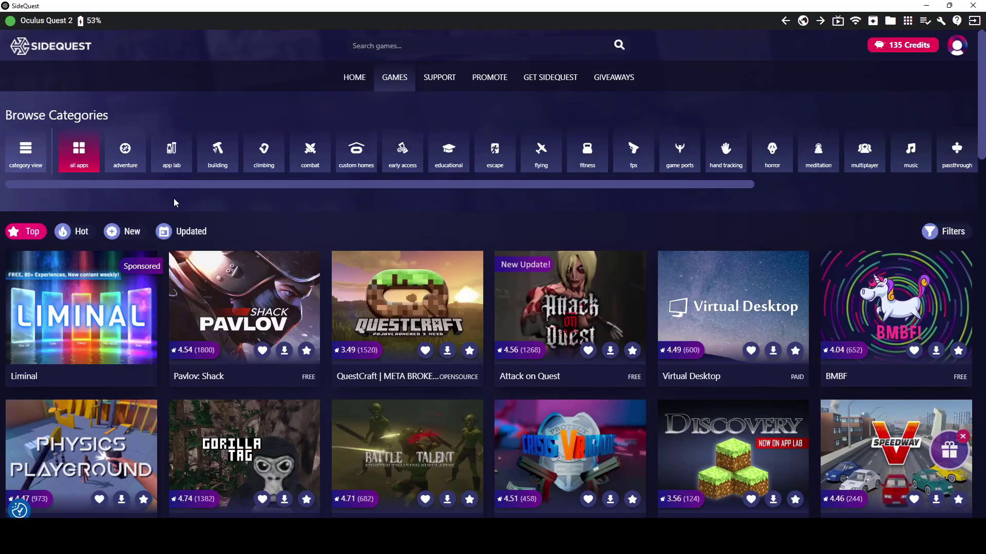
# Step: Filter the Games page by custom homes, then flying, ending on escape games like Granny VR and traVRsal
pyautogui.scroll(-5, 296, 245)
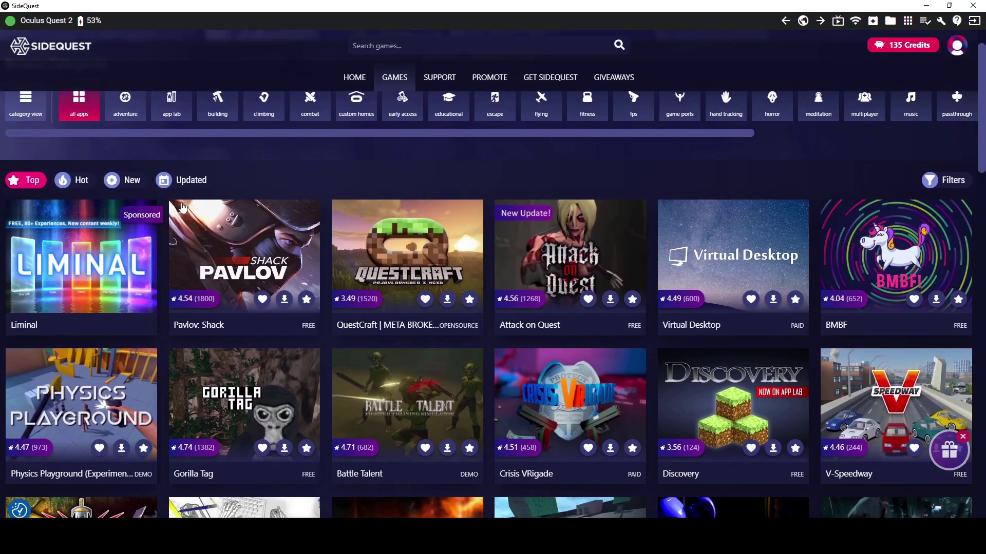
pyautogui.scroll(-5, 296, 245)
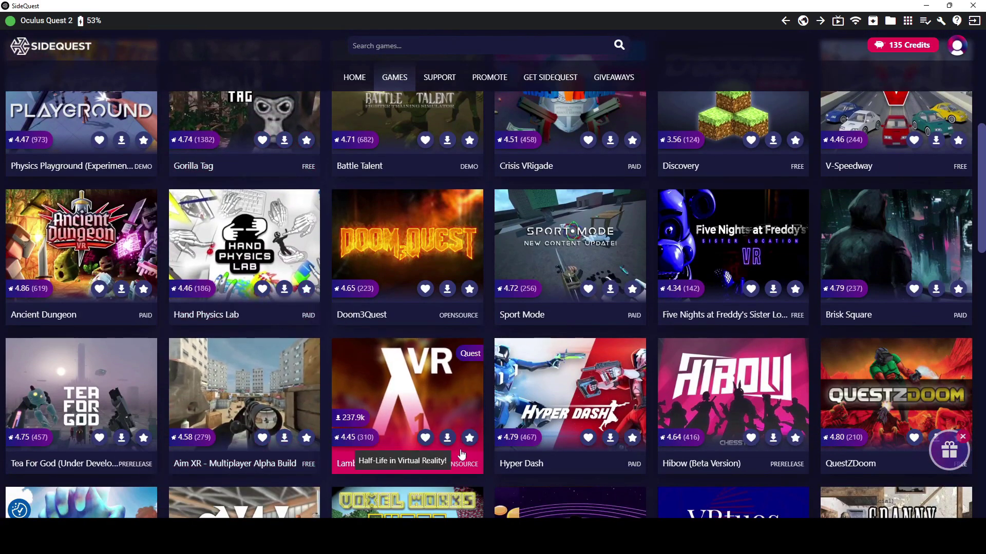
pyautogui.scroll(10, 425, 393)
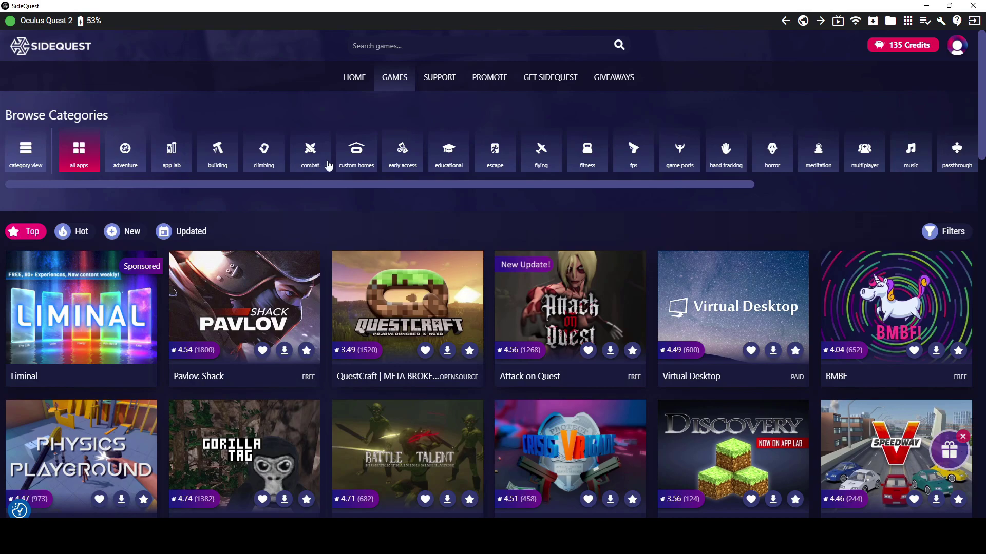
pyautogui.click(370, 160)
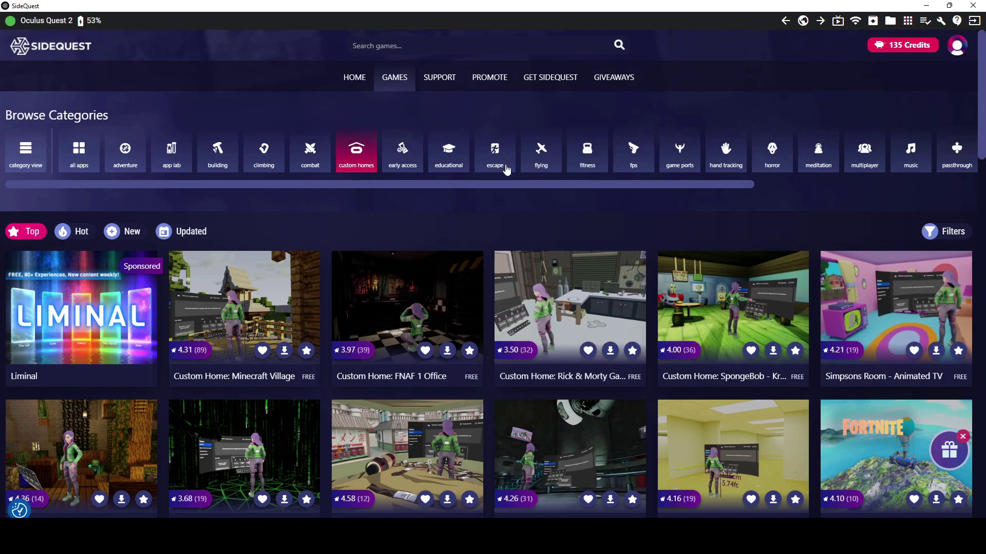
pyautogui.click(531, 162)
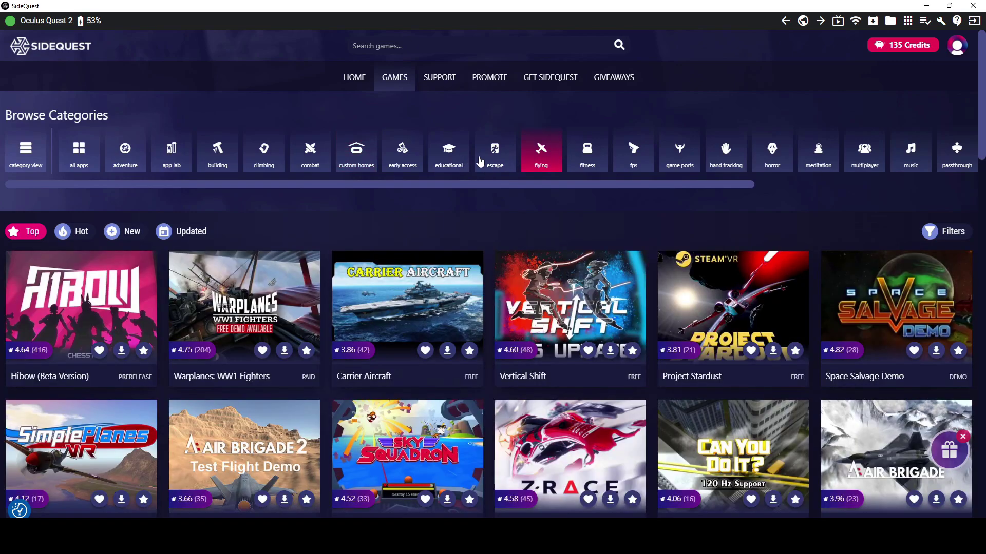
pyautogui.click(496, 157)
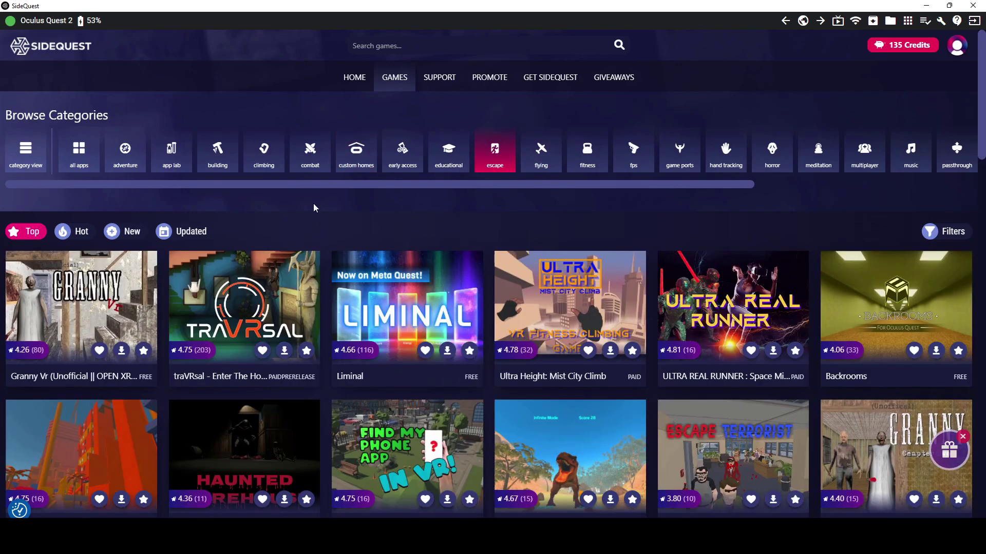
pyautogui.scroll(-1, 357, 308)
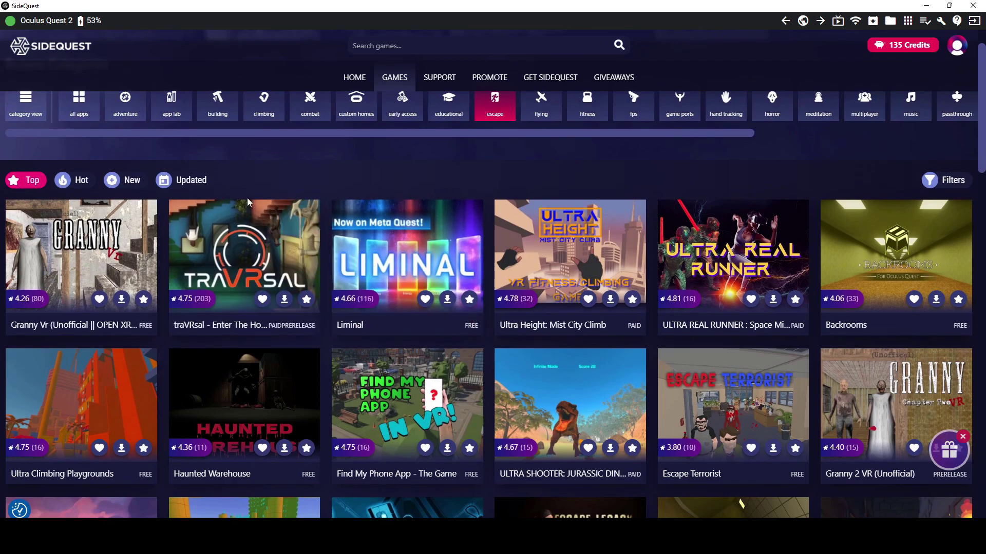
pyautogui.scroll(1, 247, 198)
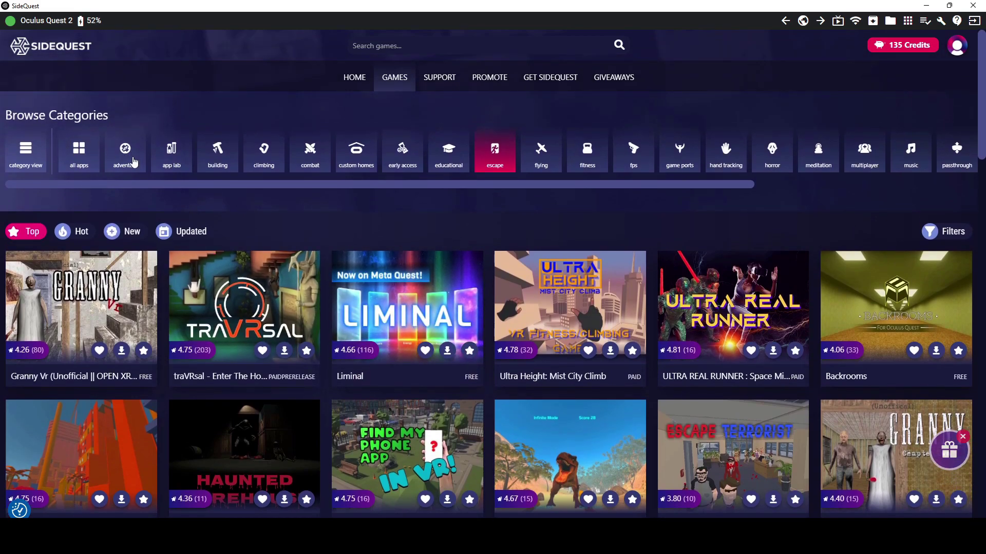